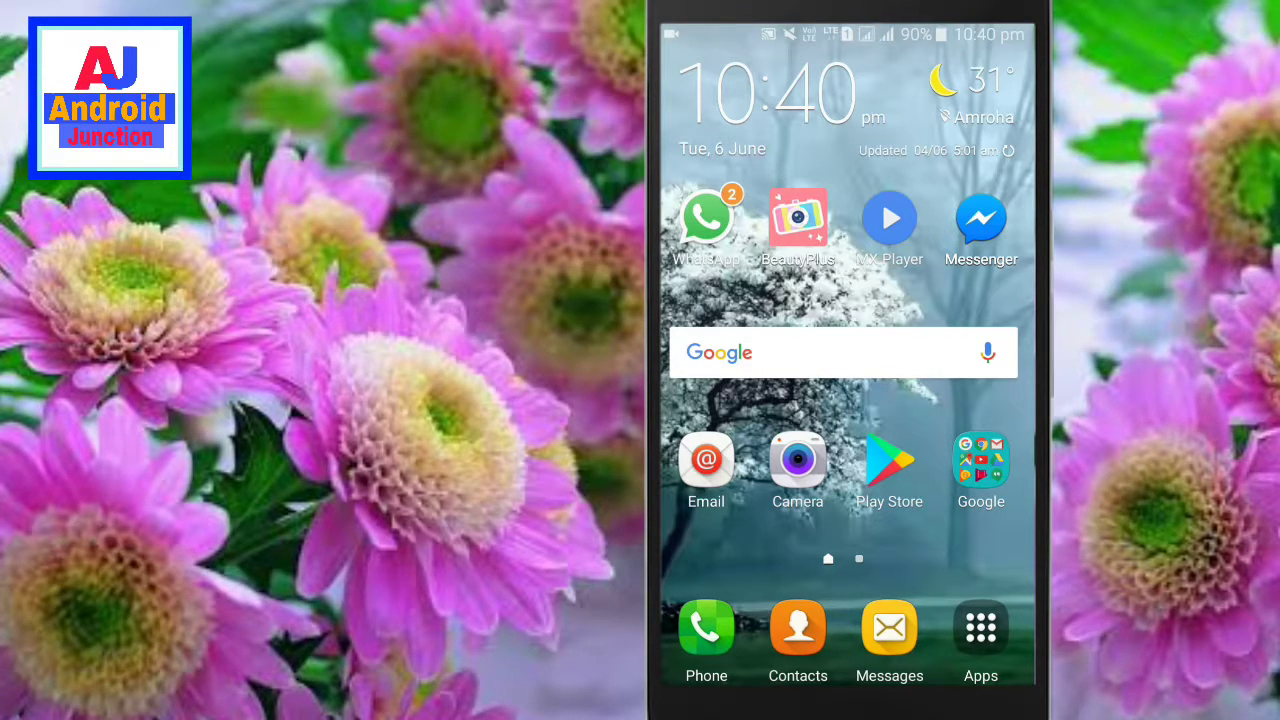
Open the app drawer from the home screen and launch VideoScribe.
left_click(981, 628)
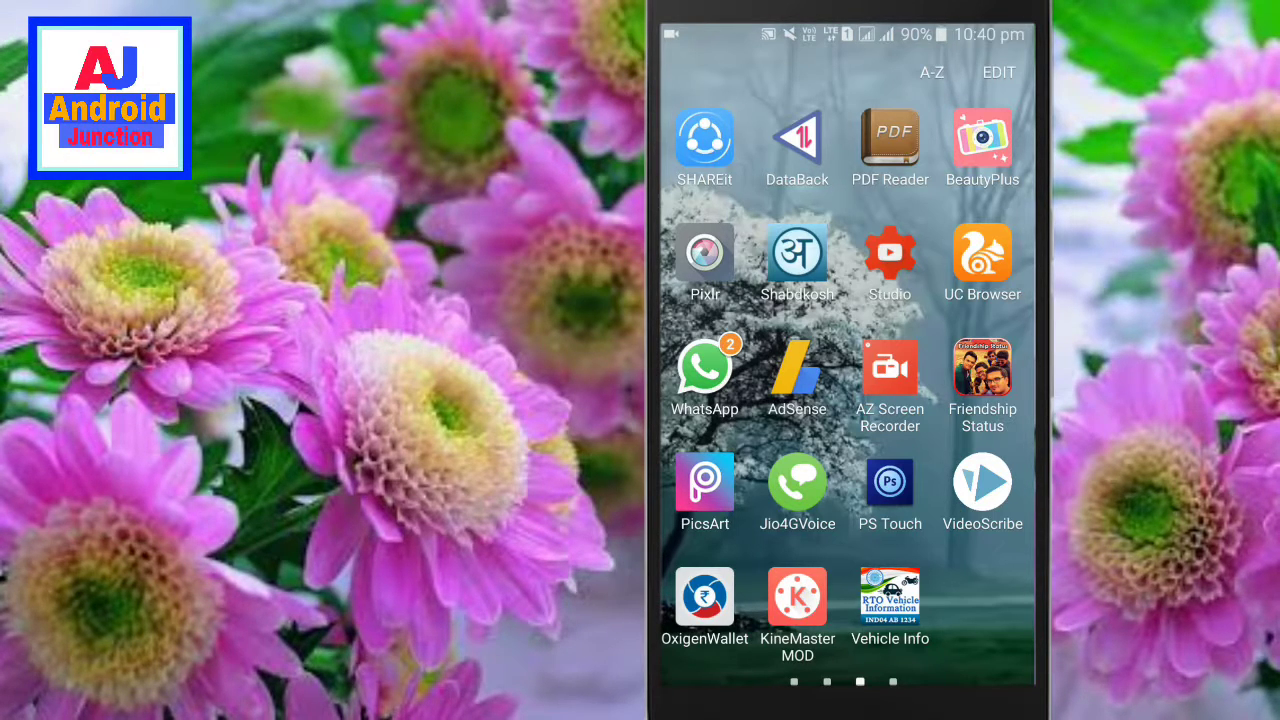
left_click(982, 482)
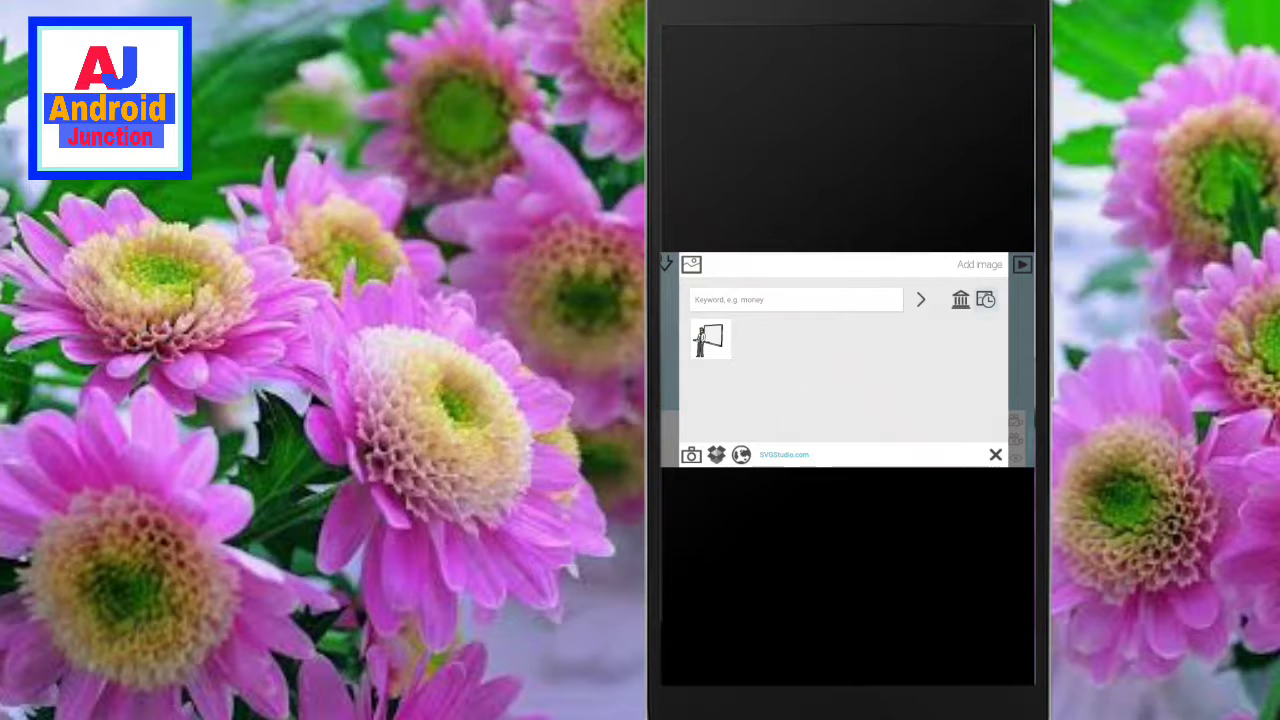
From the library's PEOPLE category, add the man-presenting-at-a-whiteboard image to the canvas.
left_click(960, 299)
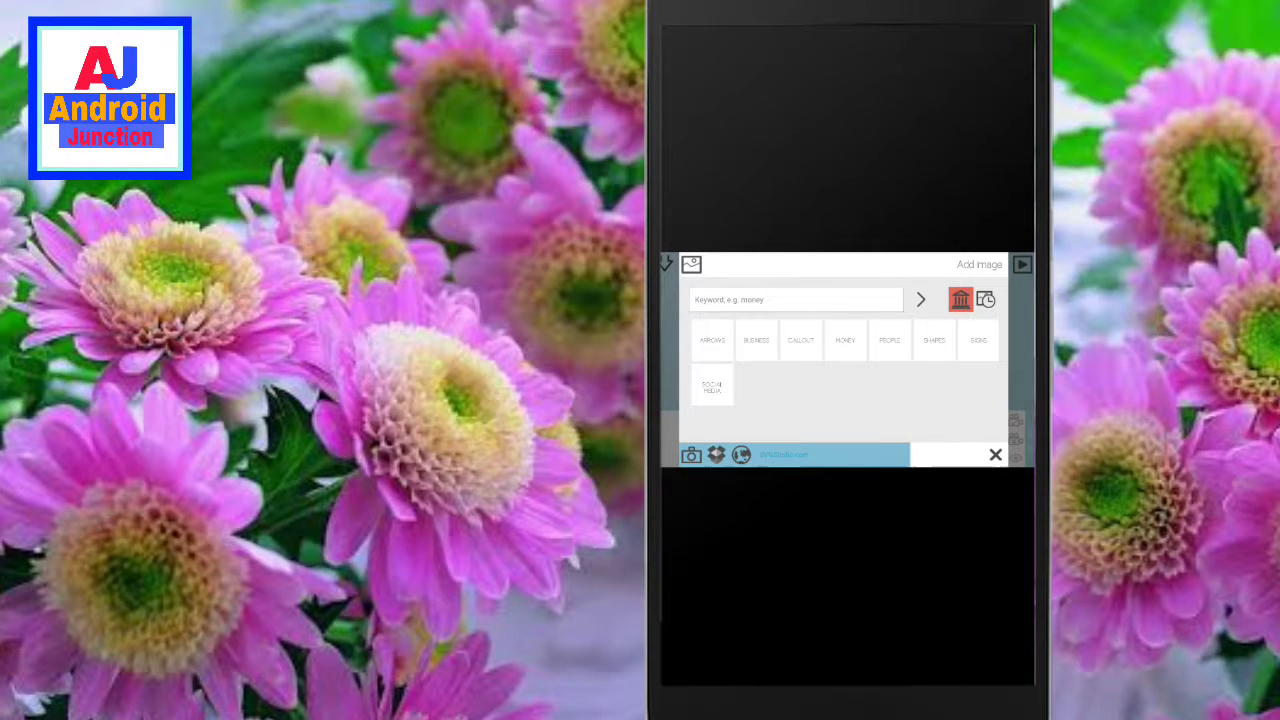
left_click(889, 340)
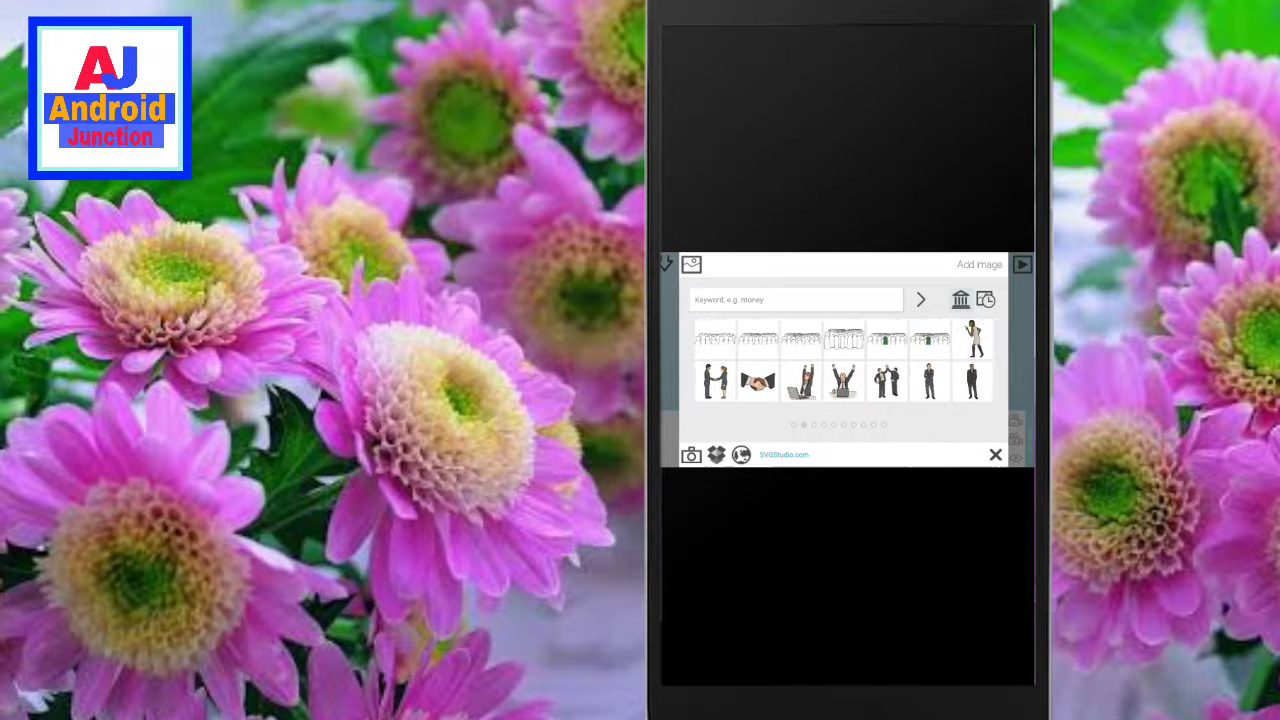
left_click(925, 339)
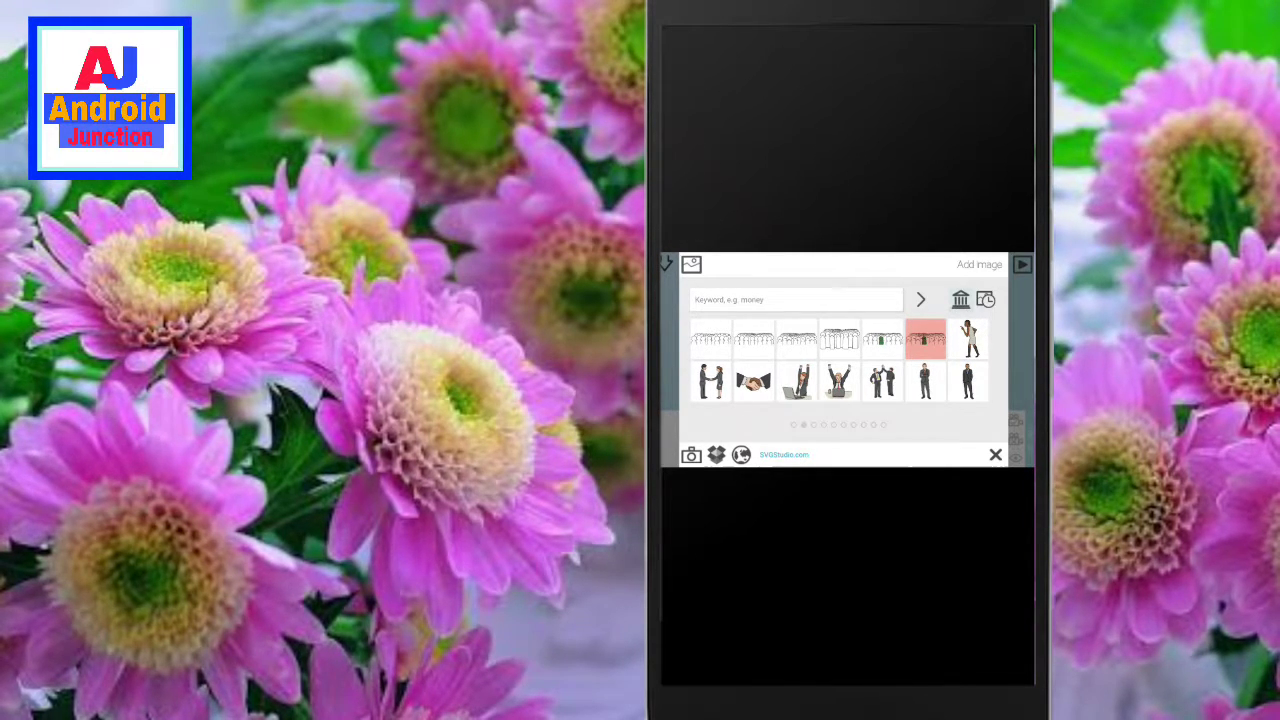
left_click_drag(925, 360, 726, 360)
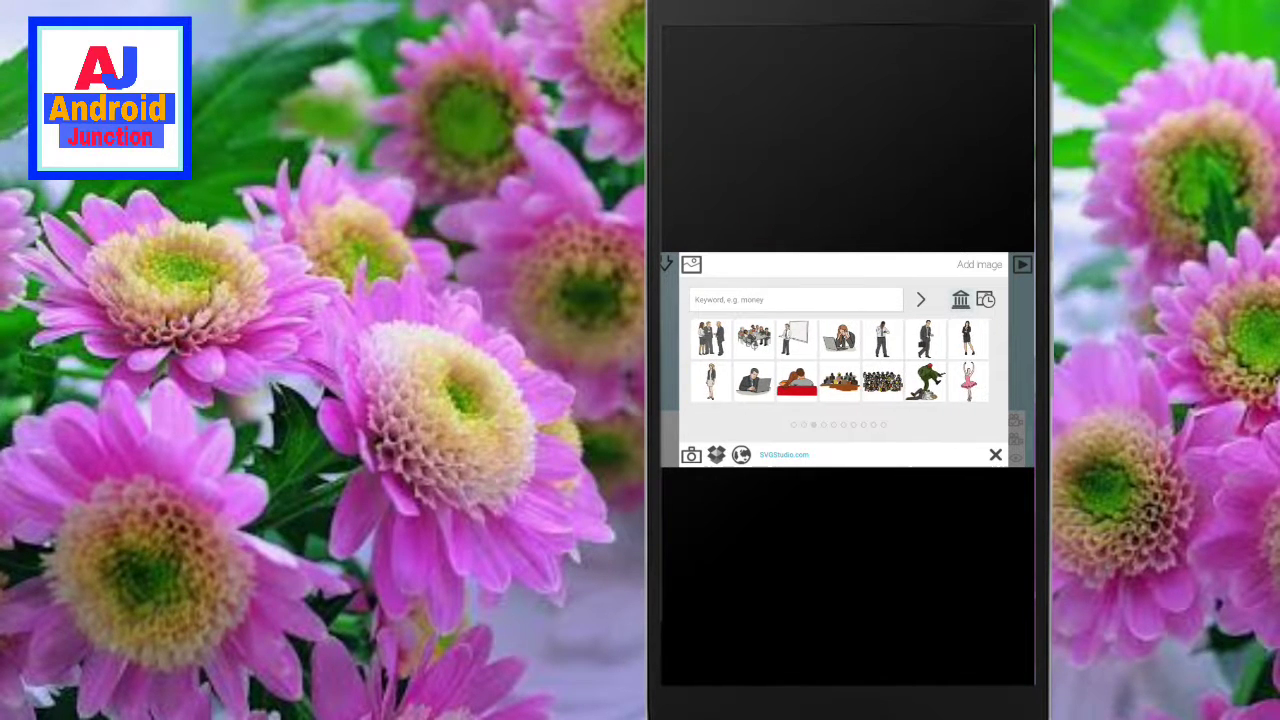
left_click(796, 339)
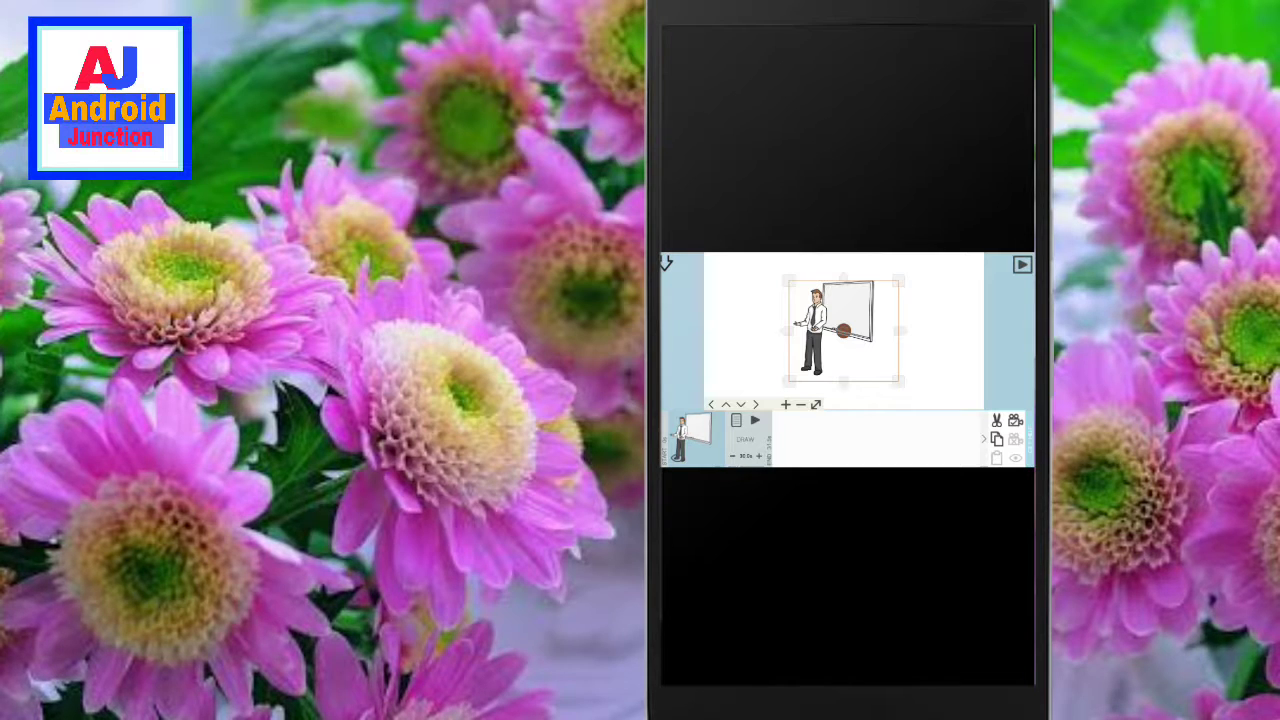
Tilt and shift the presenter image to the right, then bring up its 30-second timing field.
mouse_move(898, 380)
left_mouse_down()
mouse_move(855, 404)
mouse_move(887, 387)
left_mouse_up()
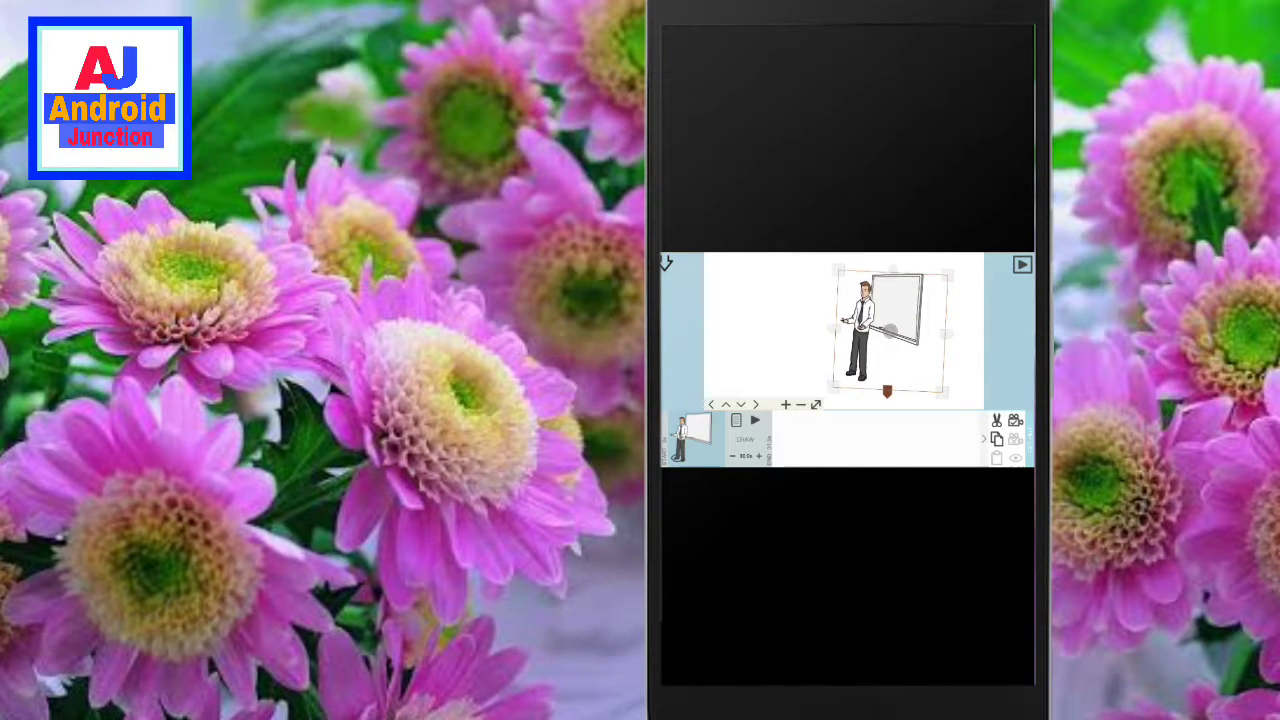
left_click_drag(887, 387, 888, 392)
left_click(760, 330)
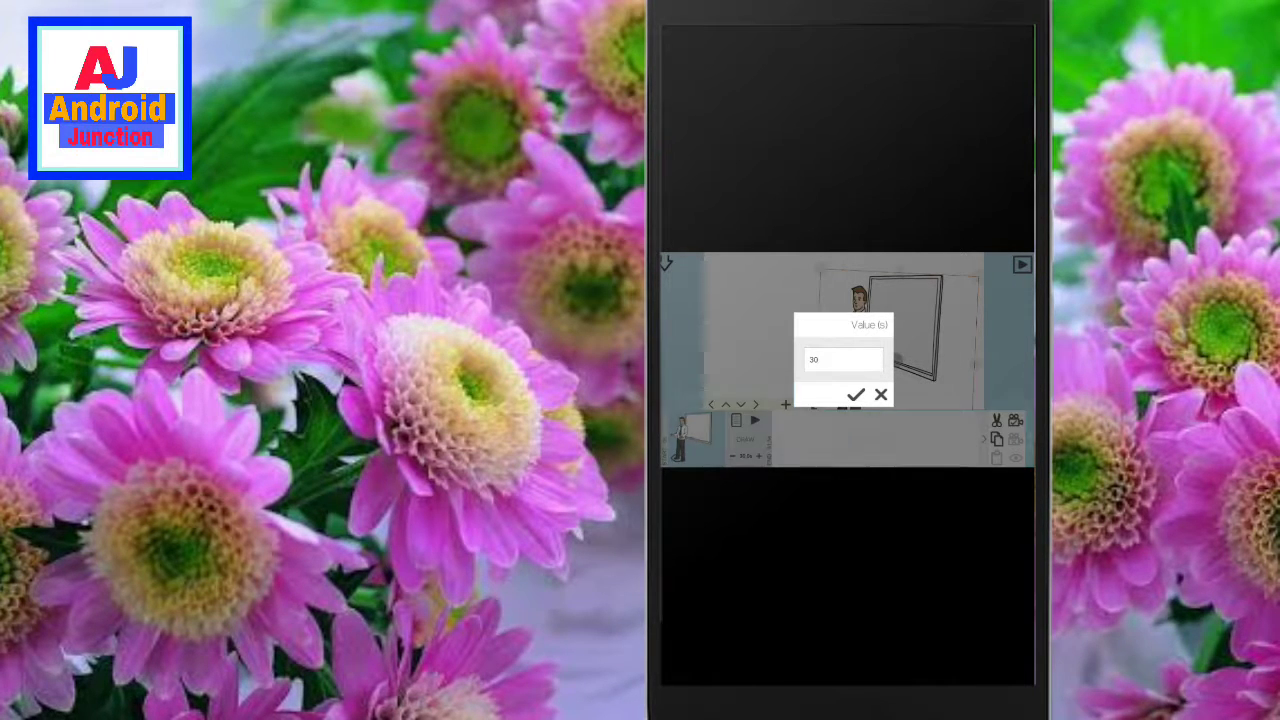
Change the presenter image's timing from 30 to 5 seconds and preview the drawing.
left_click(843, 359)
key("BackSpace")
key("BackSpace")
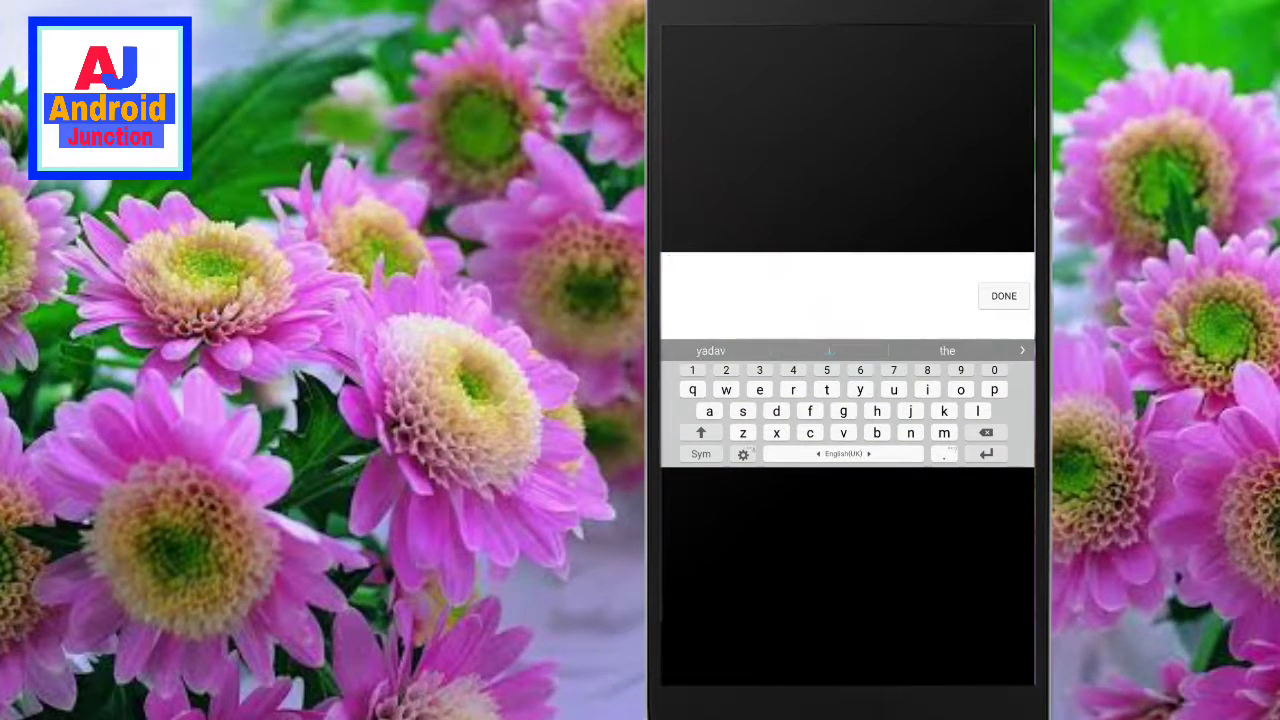
type("5")
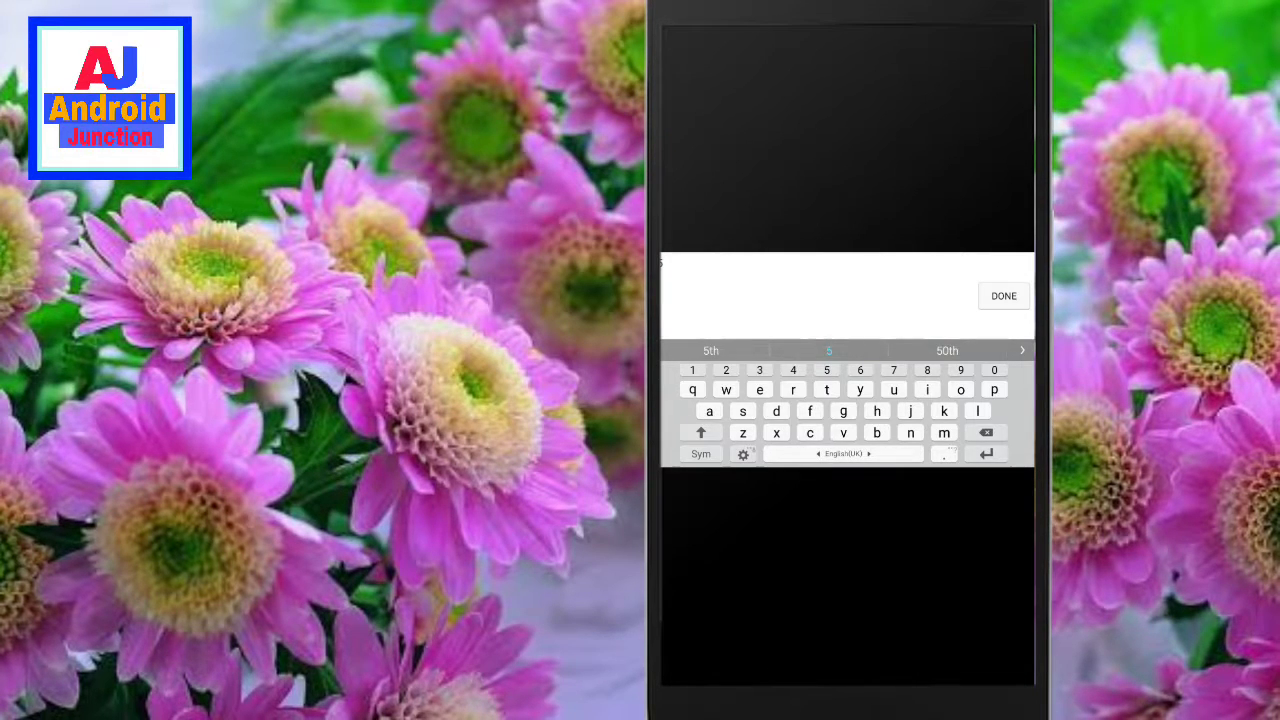
left_click(1003, 296)
left_click(851, 394)
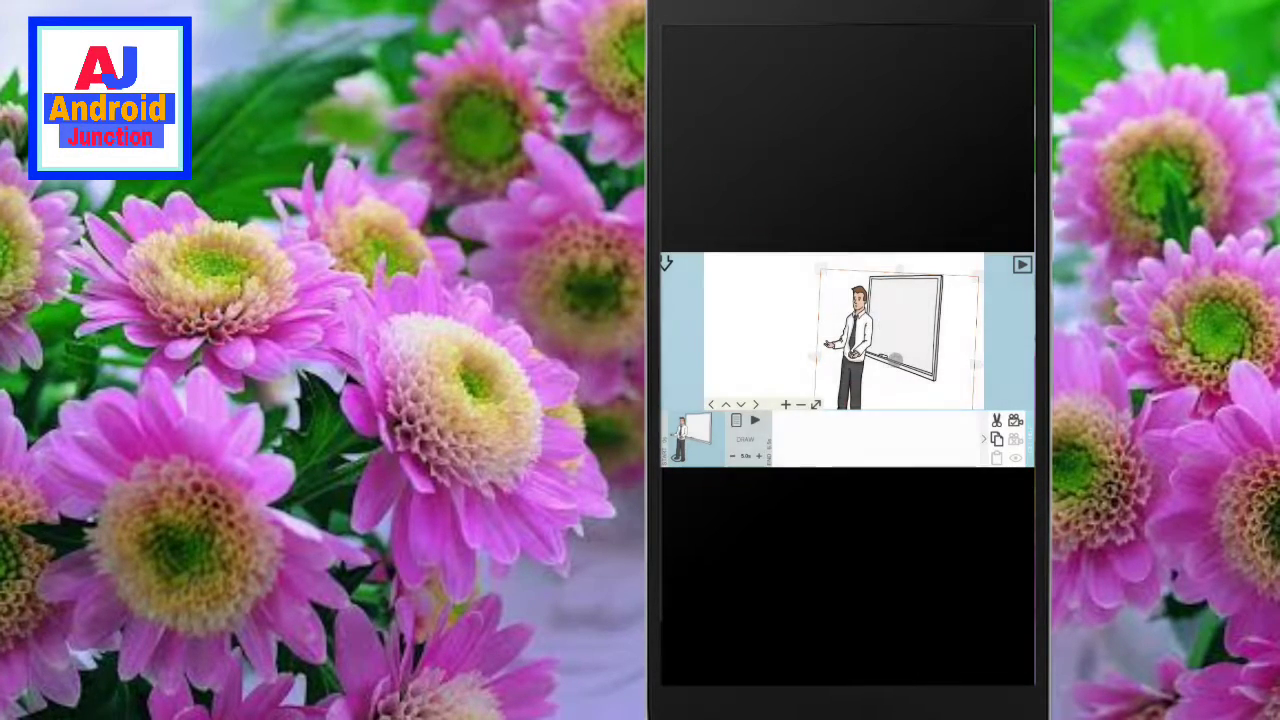
left_click(1021, 264)
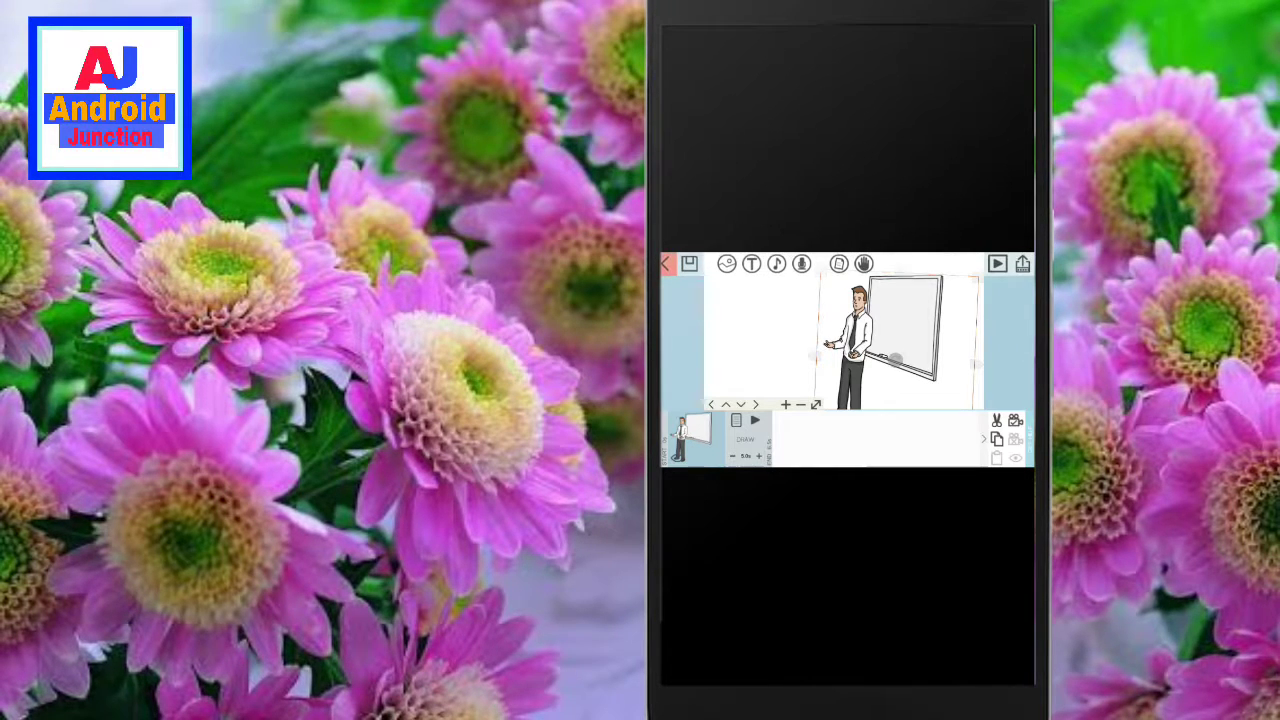
Add the text 'how are you' and drag it to the left of the presenter.
left_click(751, 258)
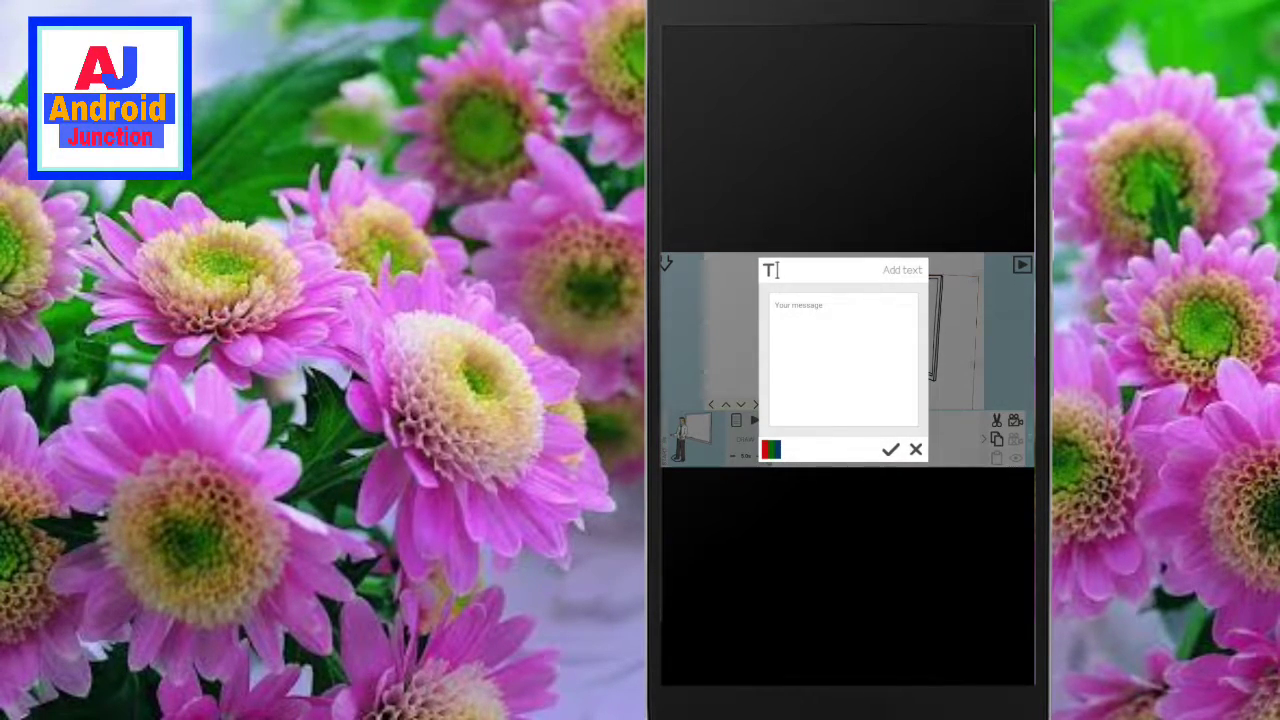
left_click(843, 345)
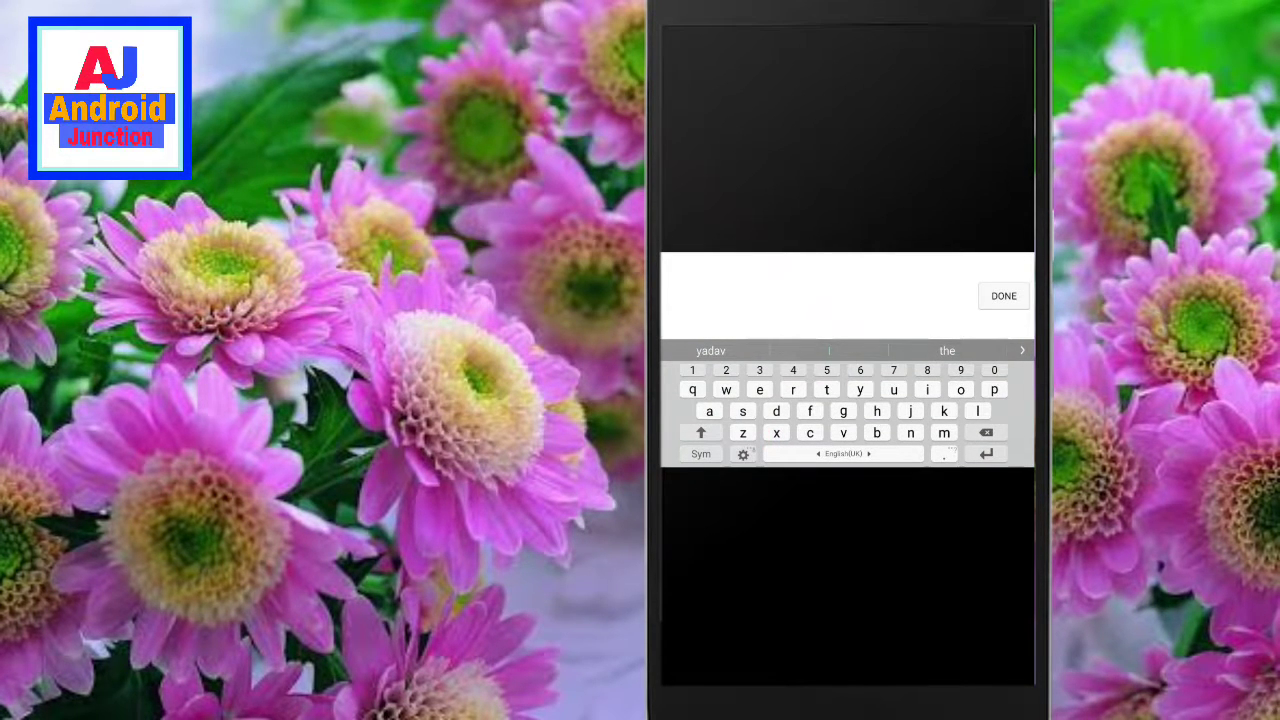
type("how")
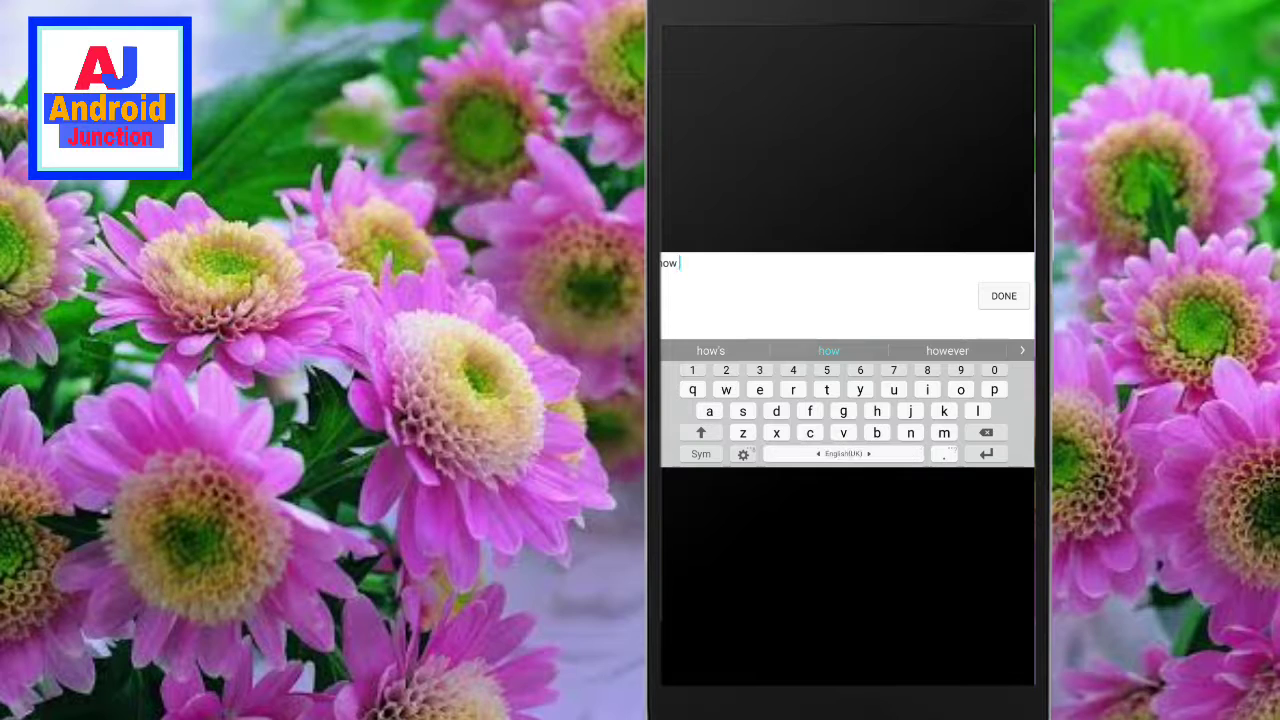
type(" are")
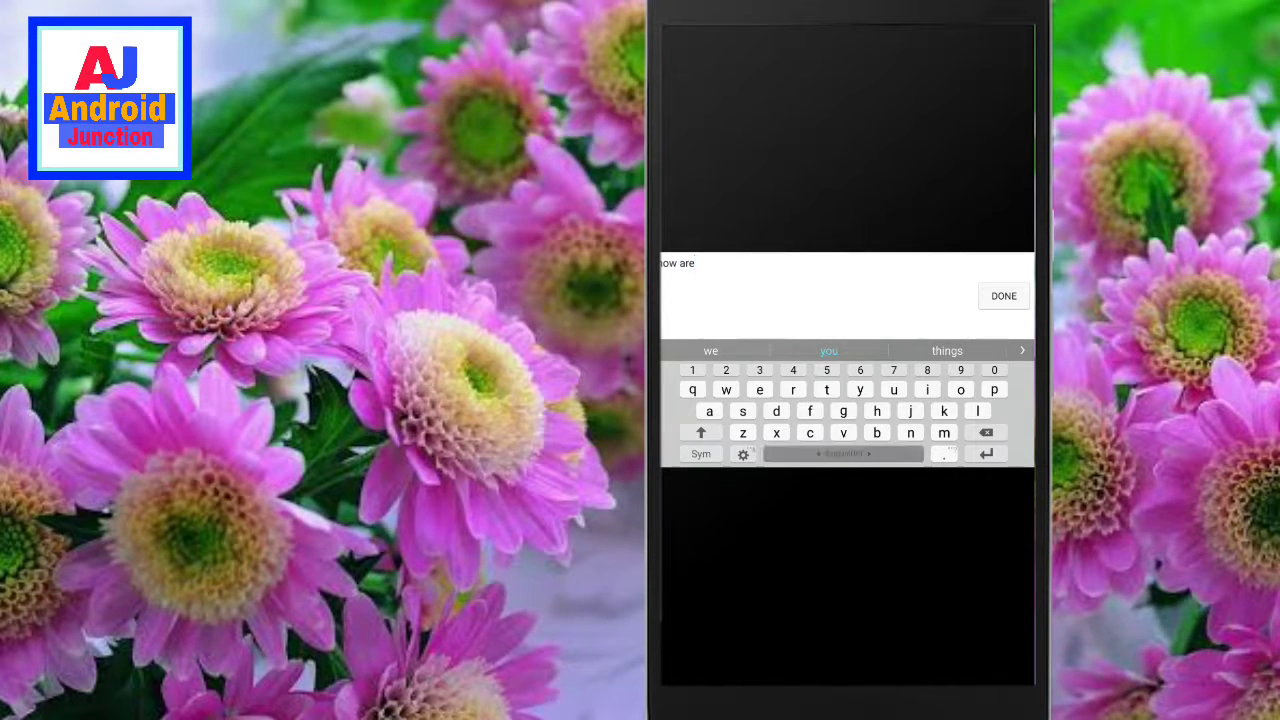
type(" you")
key("Return")
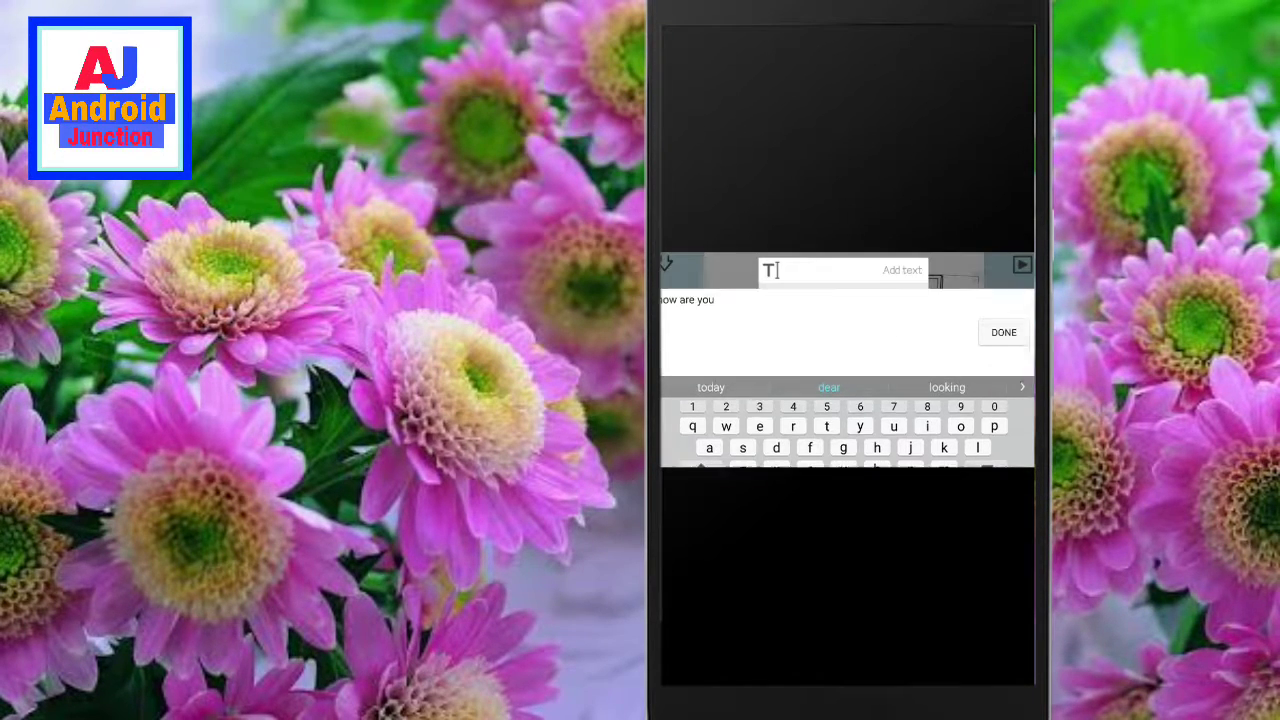
left_click(890, 449)
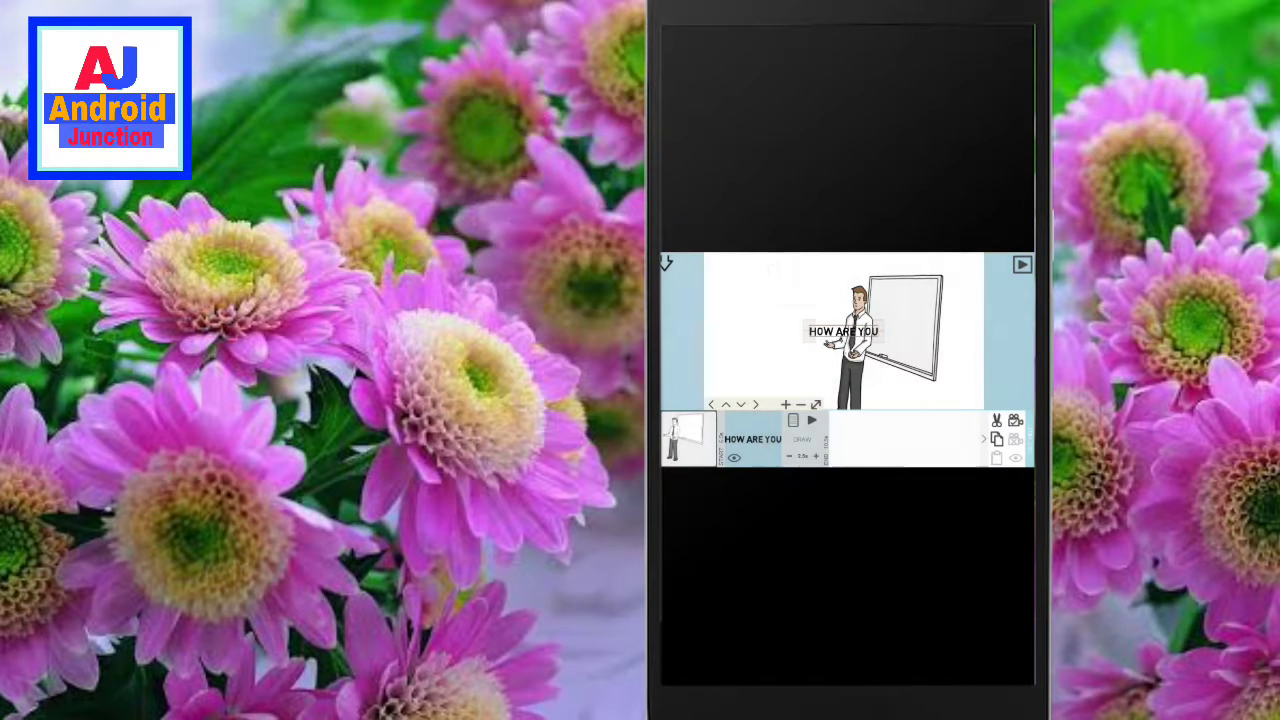
mouse_move(843, 331)
left_mouse_down()
mouse_move(777, 319)
mouse_move(768, 300)
left_mouse_up()
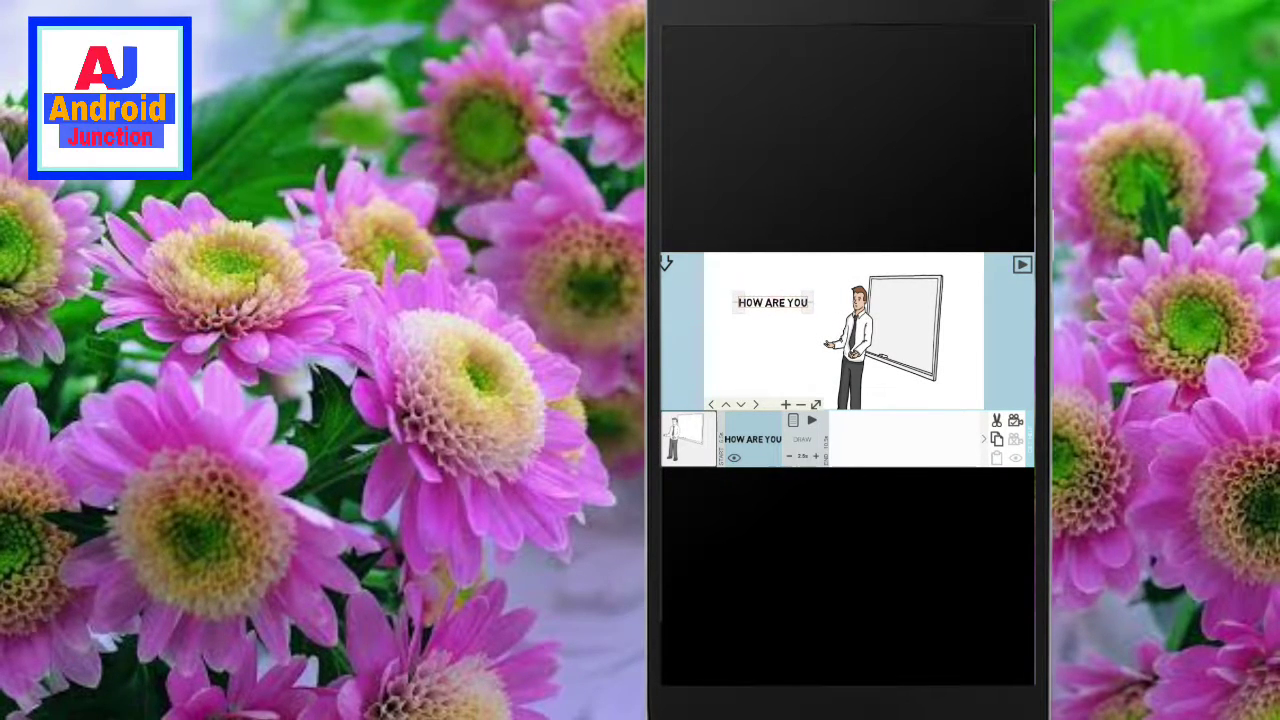
Move HOW ARE YOU up, play the scene, then select the text in the timeline.
left_click(1021, 264)
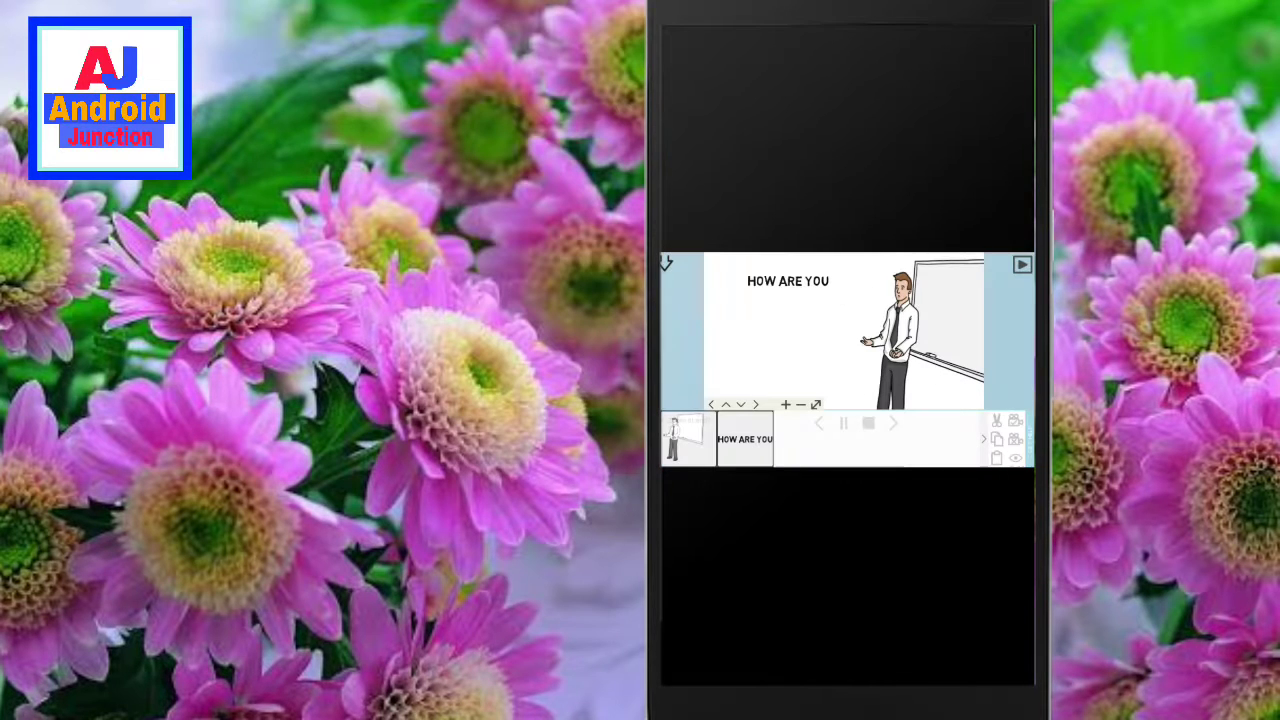
left_click(744, 439)
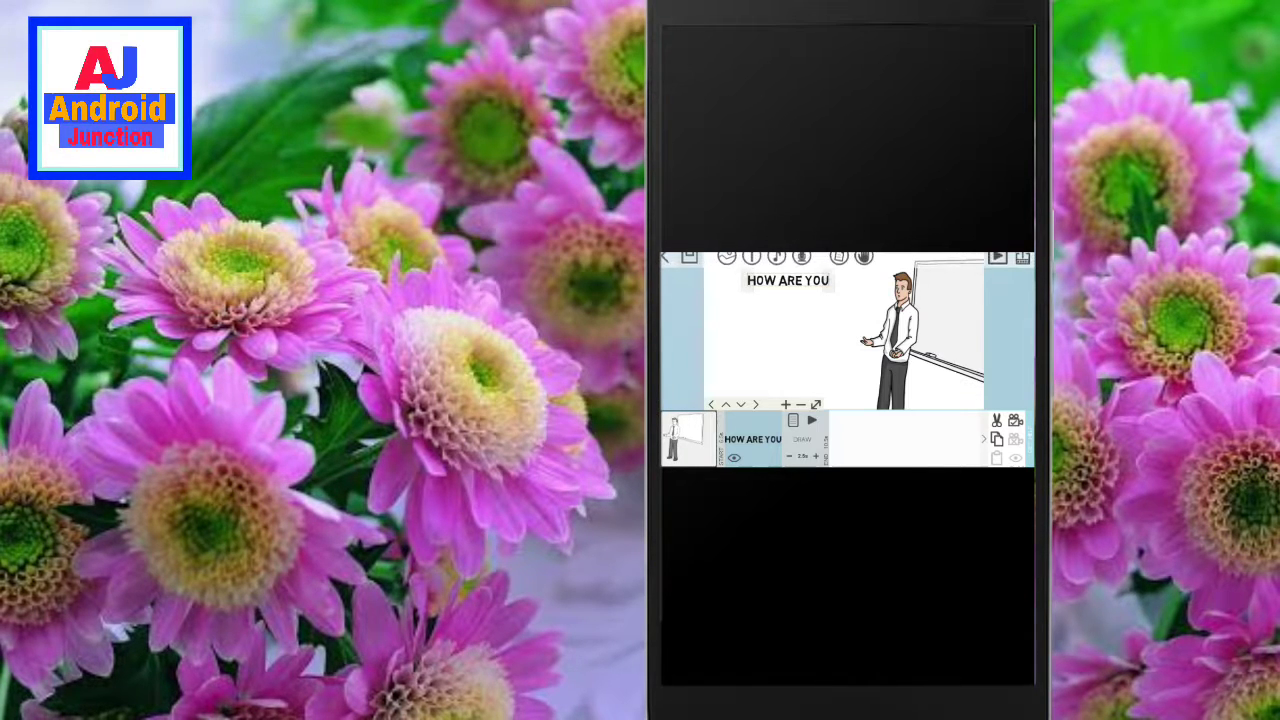
Apply the textured grey paper background and preview one of the drawing hands.
left_click(777, 266)
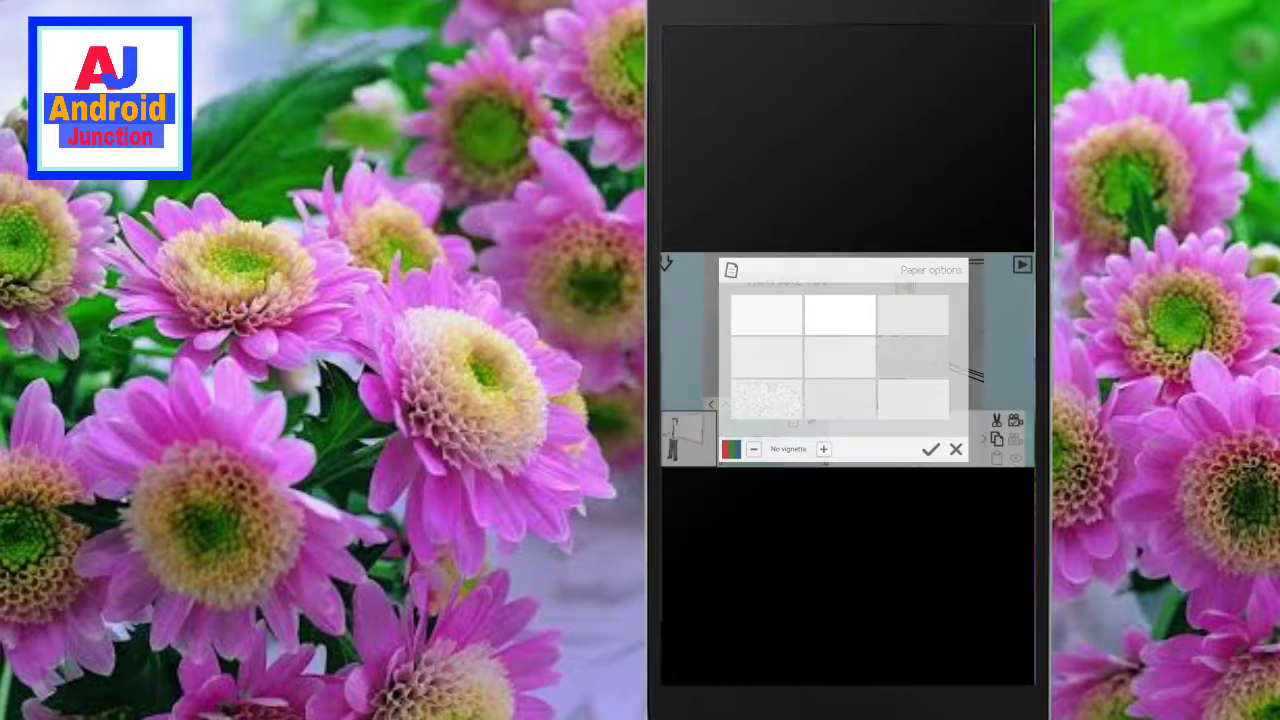
left_click(930, 449)
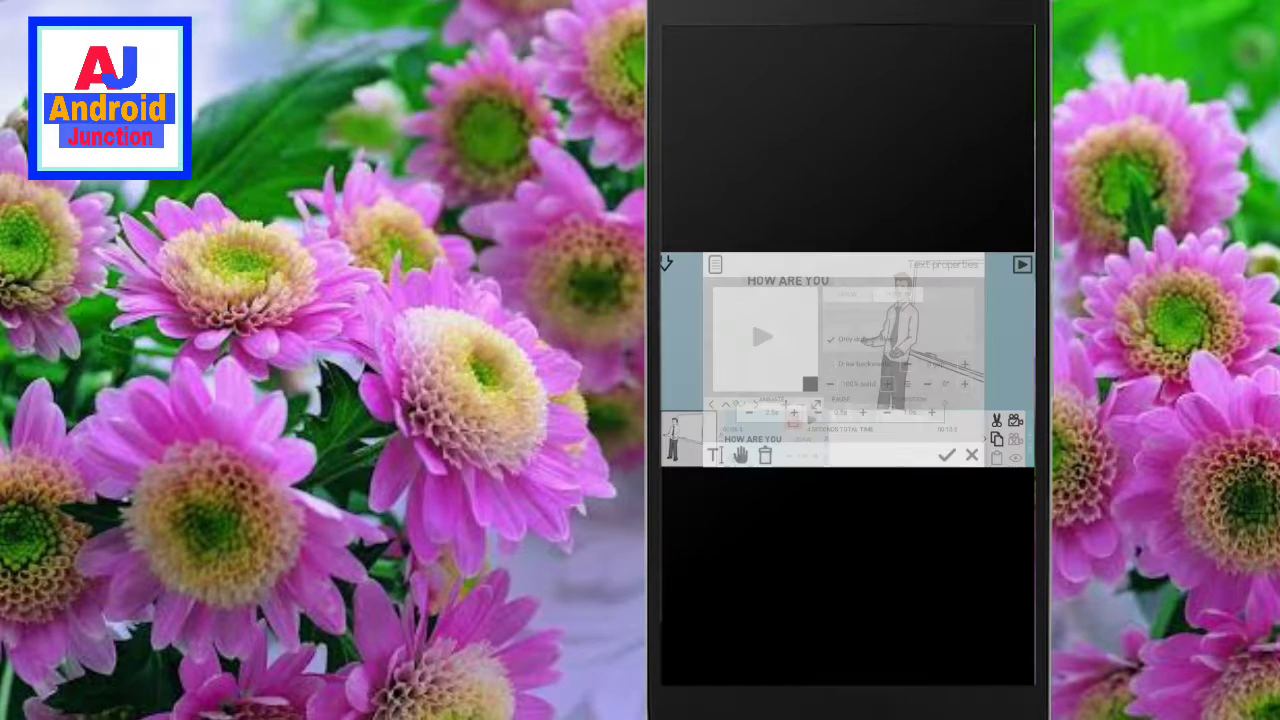
left_click(737, 451)
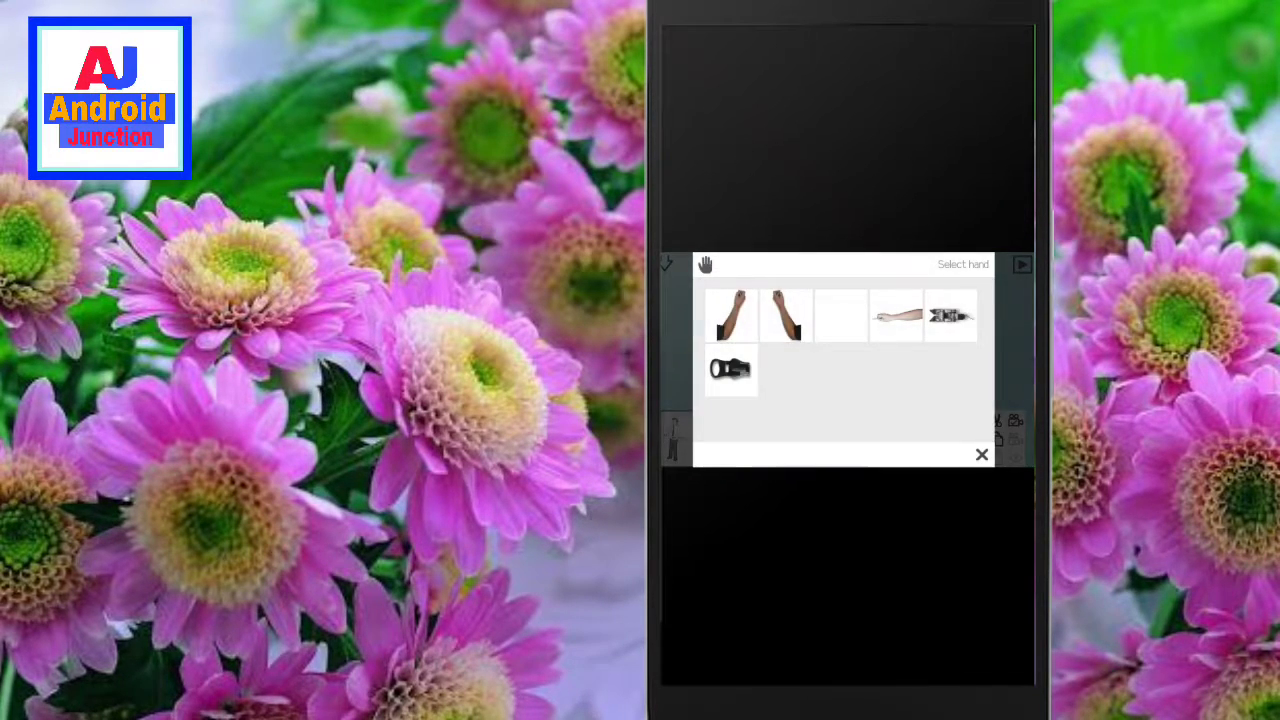
left_click(731, 316)
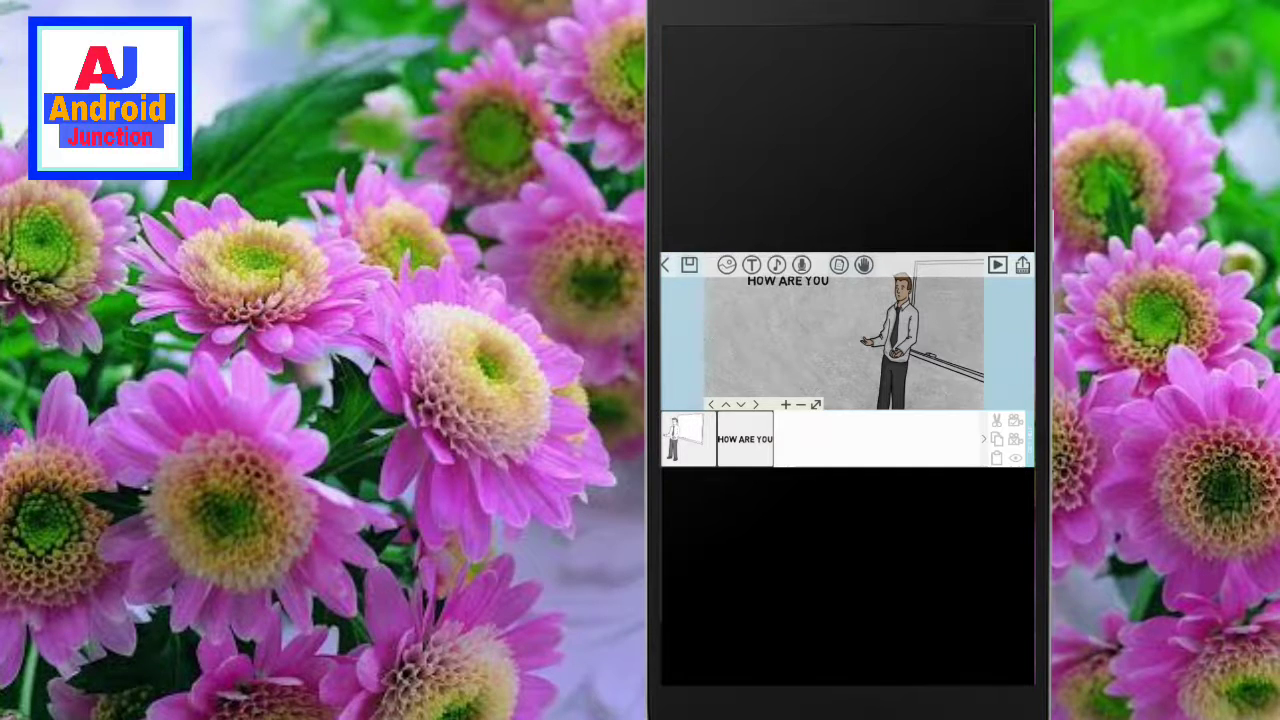
Choose the black marker as the drawing hand and play the animation.
left_click(705, 263)
left_click(730, 368)
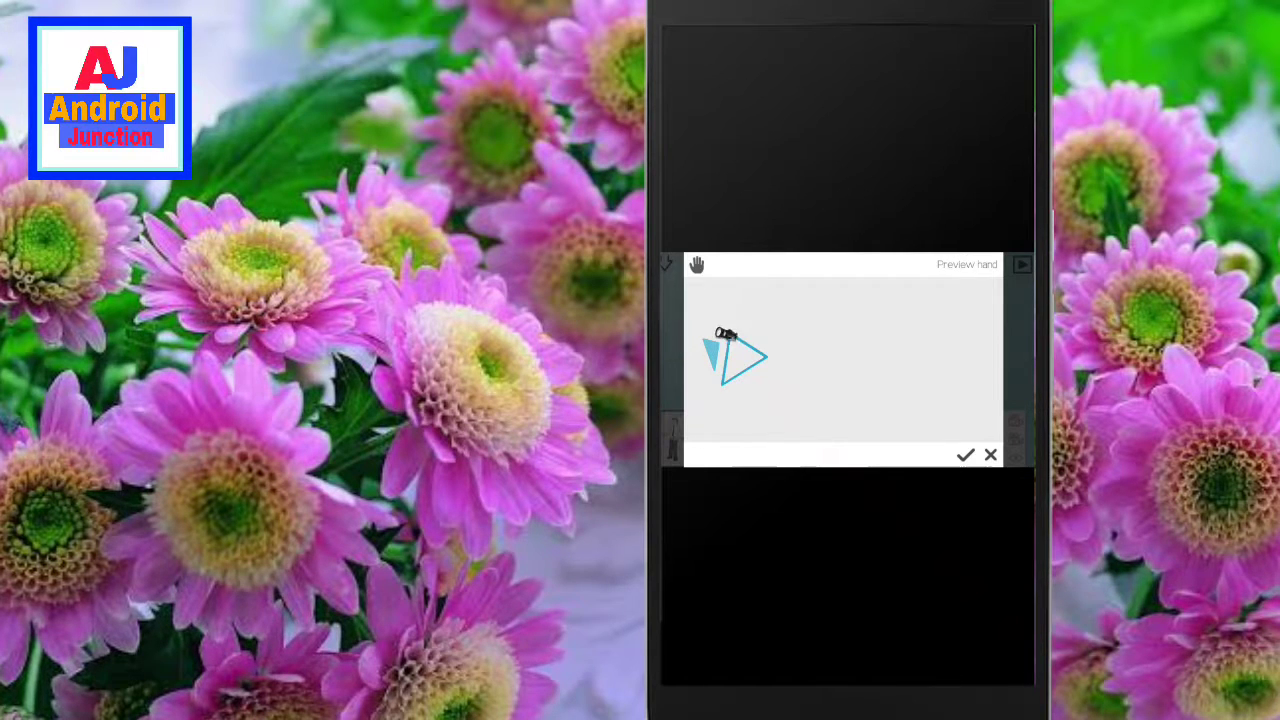
left_click(965, 455)
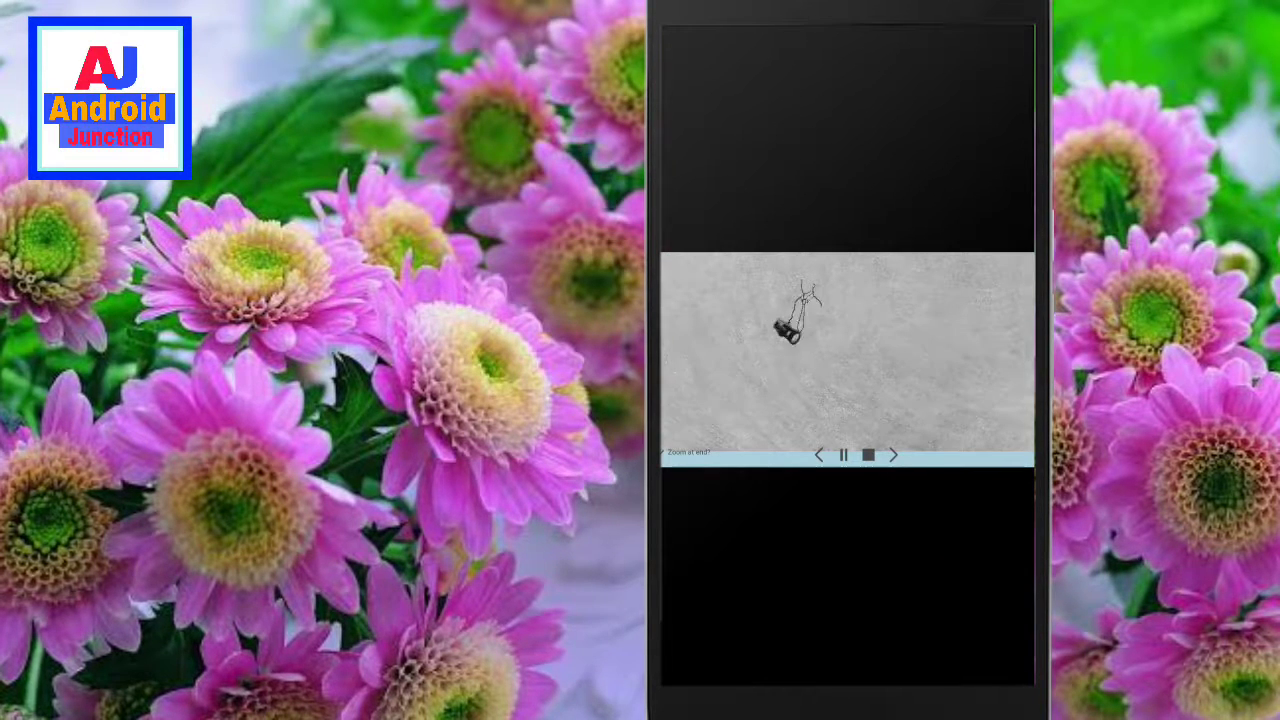